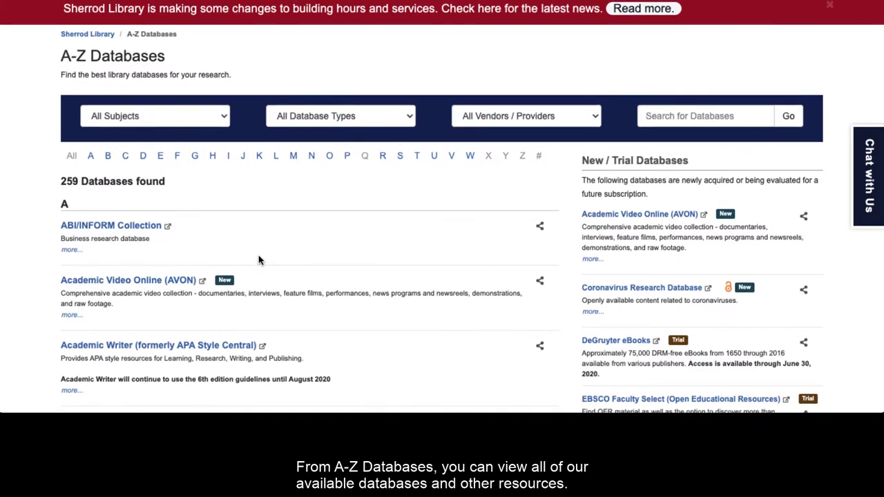
Step: Scroll down the A-Z Databases list of 259 databases
scroll(259, 260, down, 1)
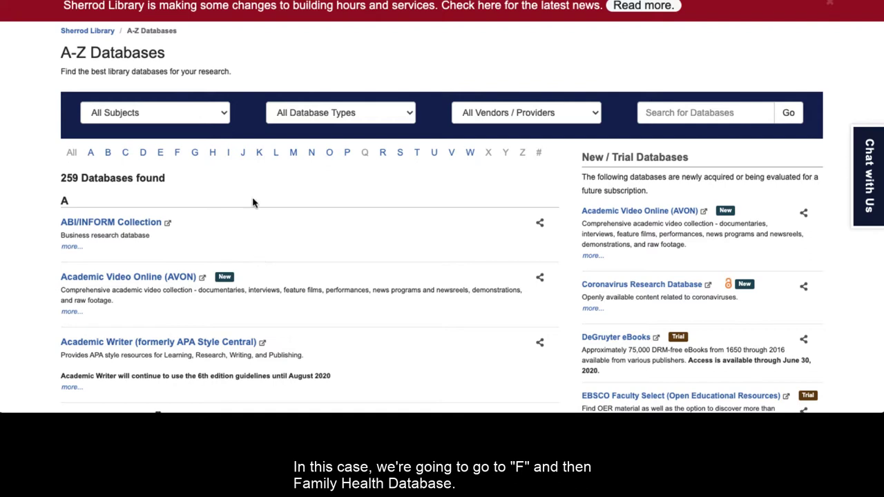
Step: Filter the database list to the letter F and open the Family Health Database
click(178, 154)
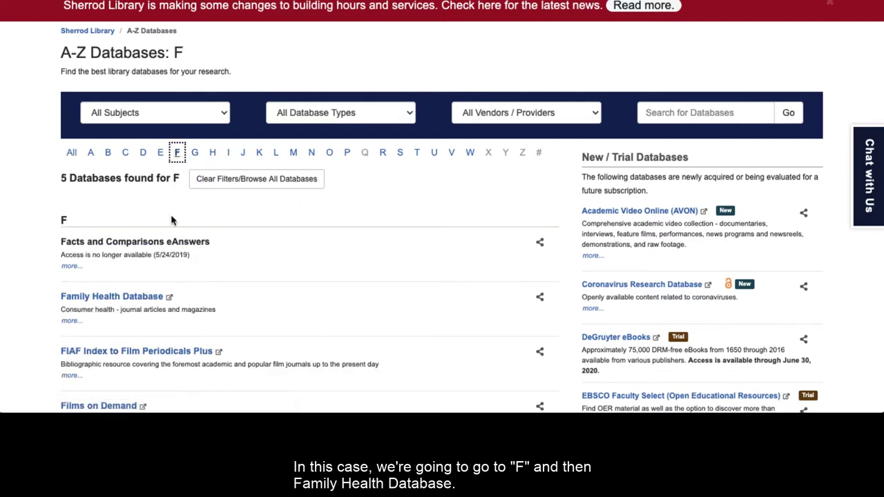
click(130, 302)
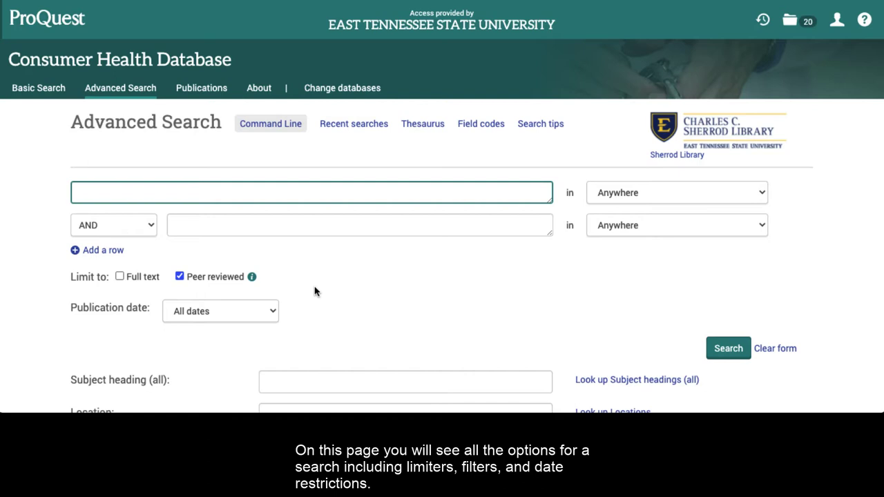
Step: Keep AND as the row operator and show the first row's searchable field list
scroll(314, 292, down, 5)
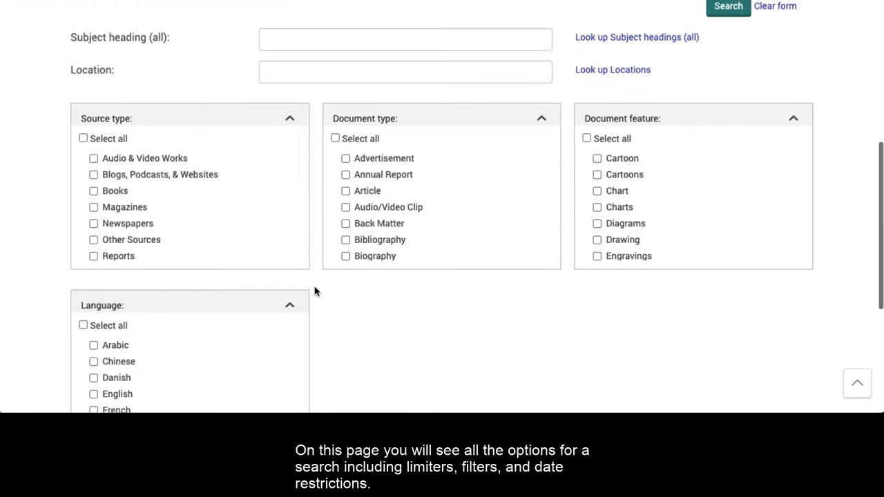
scroll(314, 293, up, 5)
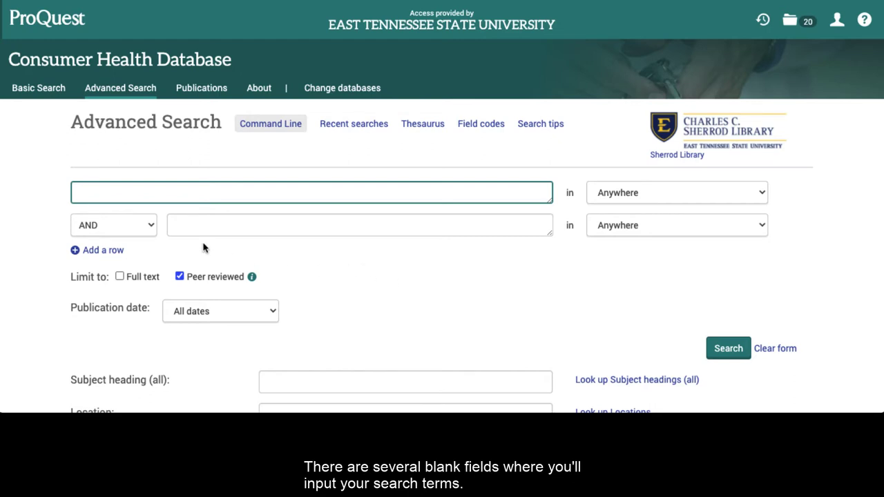
click(151, 228)
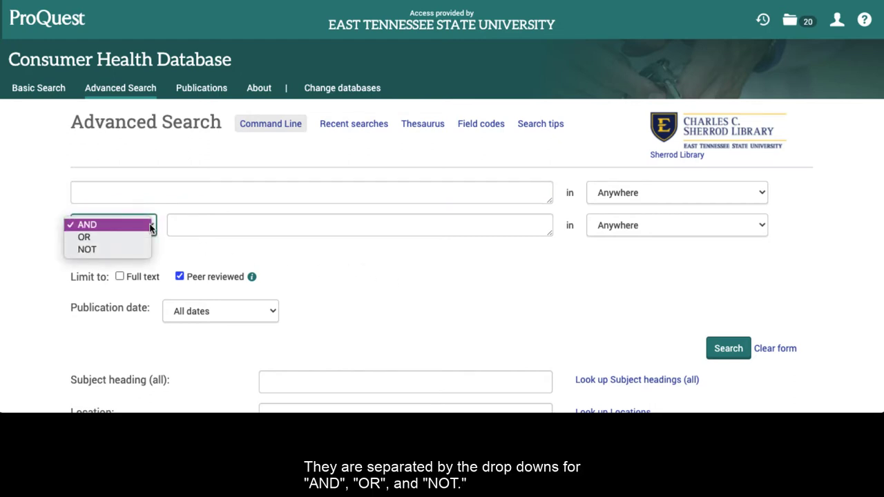
click(195, 253)
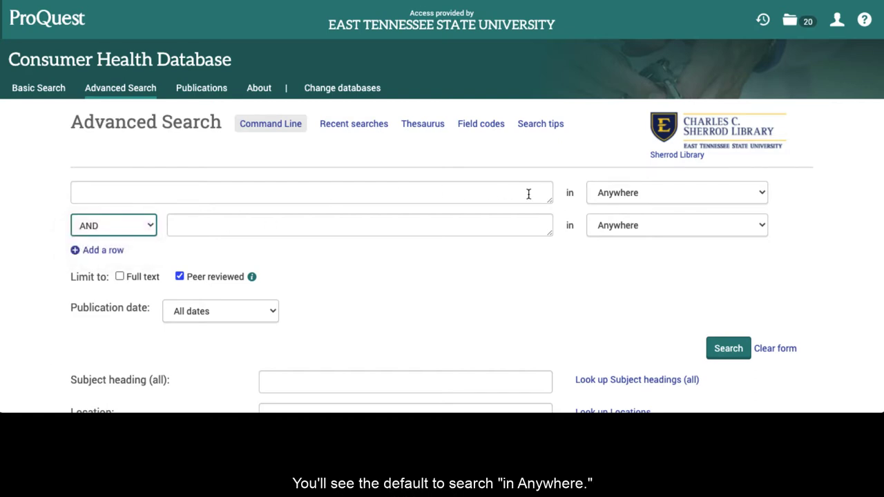
click(618, 200)
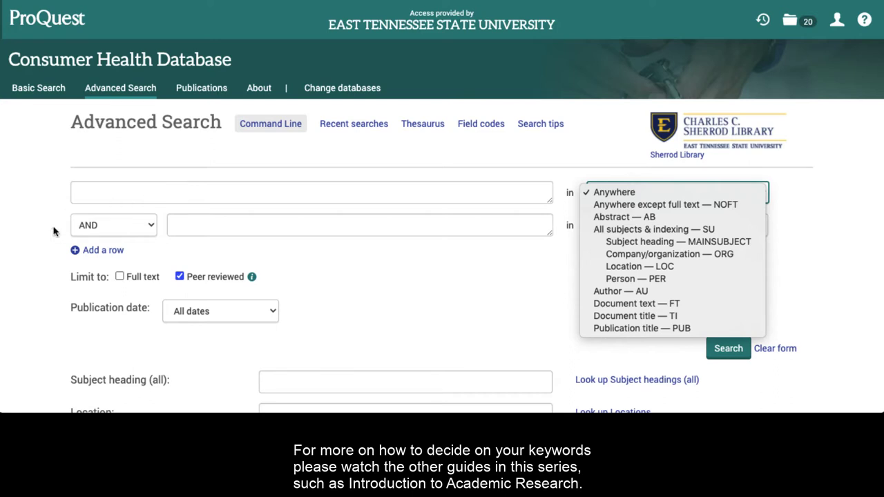
Step: Enter 'pregnancy or prenatal care' as the first search term
click(154, 188)
click(144, 189)
text(pre)
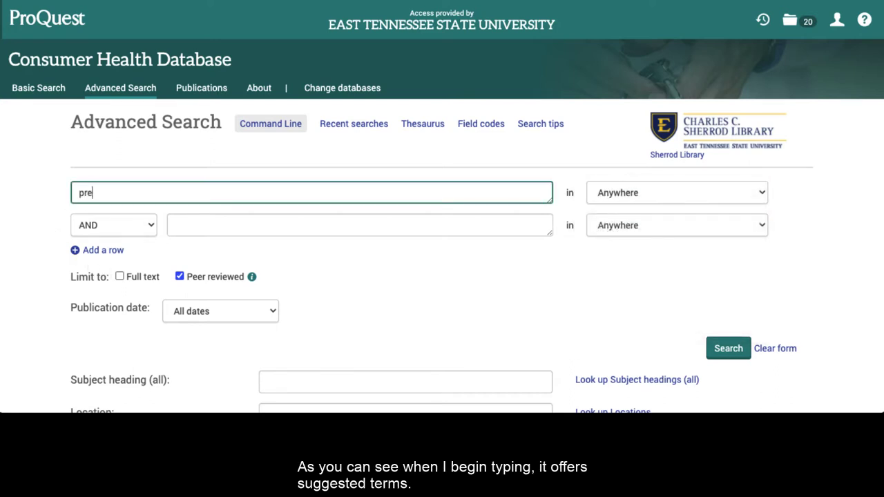
text(gnancy)
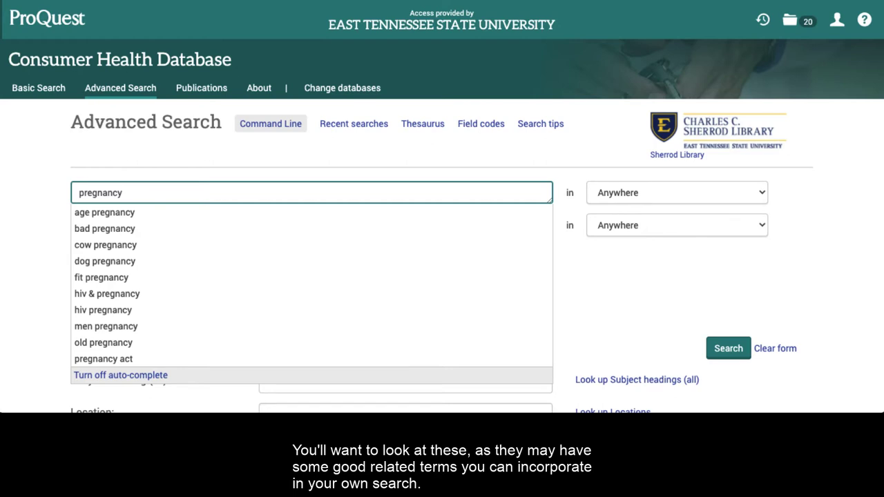
text(or prenatal)
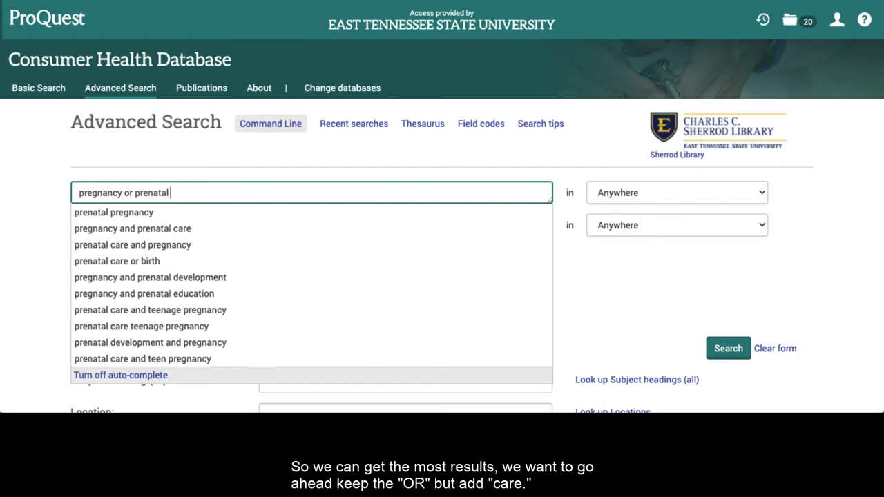
text(care)
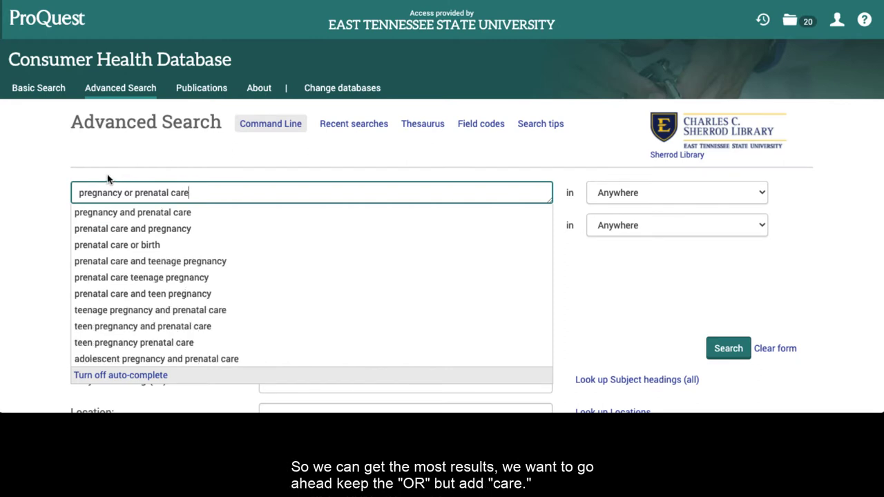
click(28, 217)
Step: Enter 'nutrition or diet' as the second search term
click(200, 228)
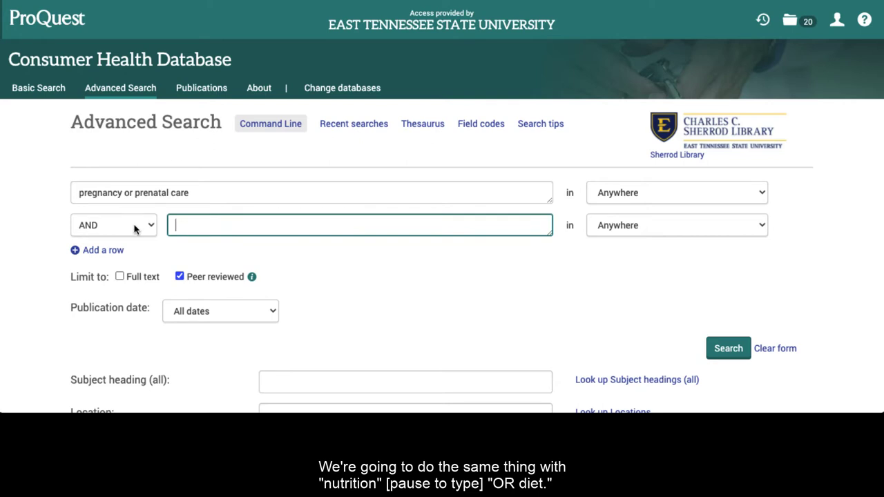
text(nutritio)
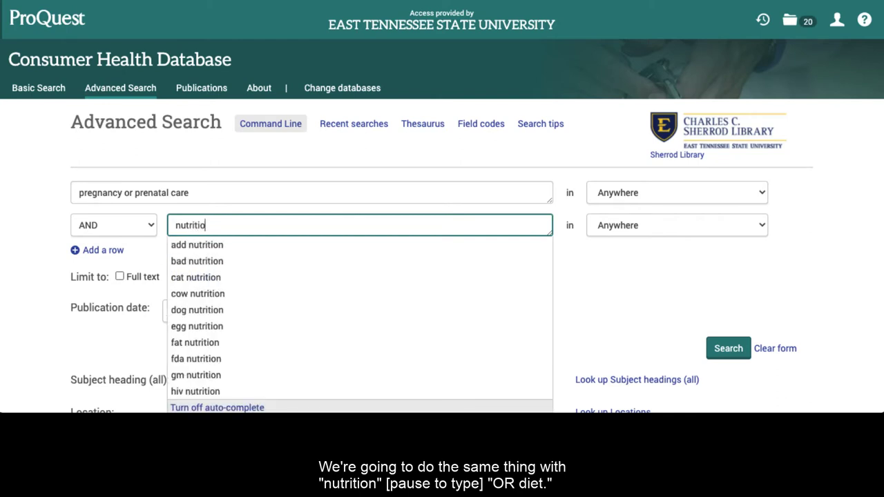
text(n or diet)
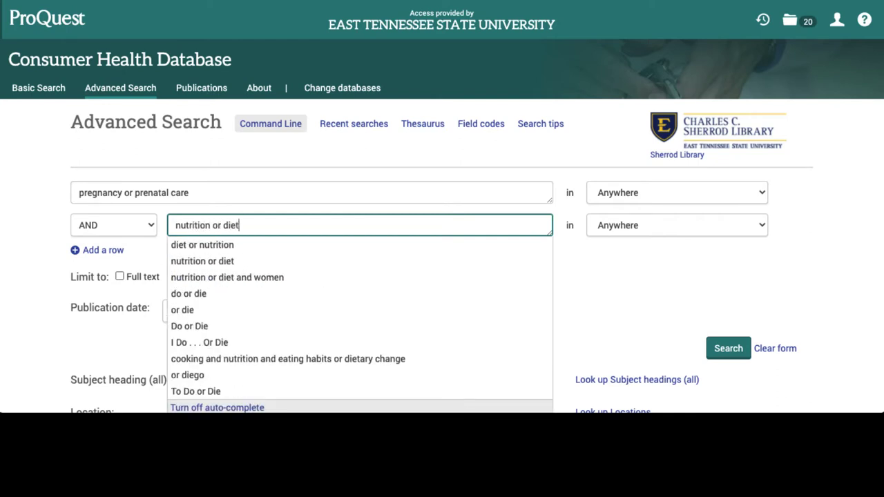
click(571, 290)
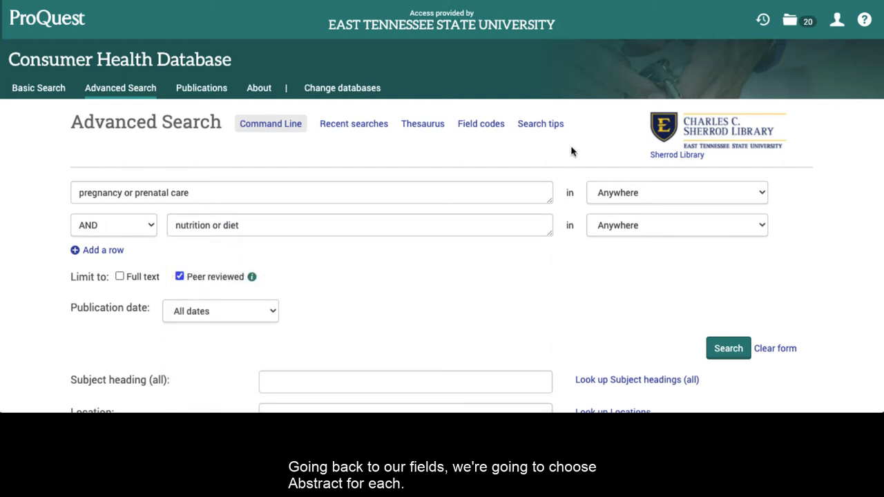
Step: Switch both rows' search field from Anywhere to Abstract — AB
click(660, 193)
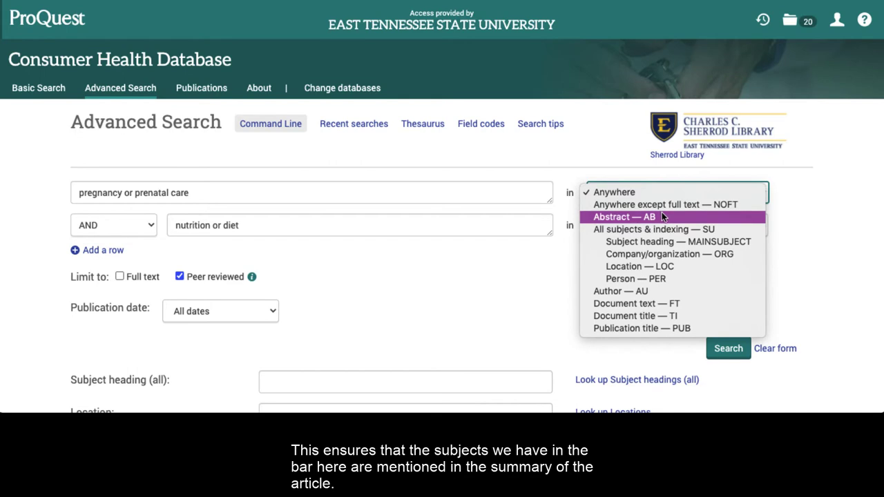
click(661, 217)
click(649, 225)
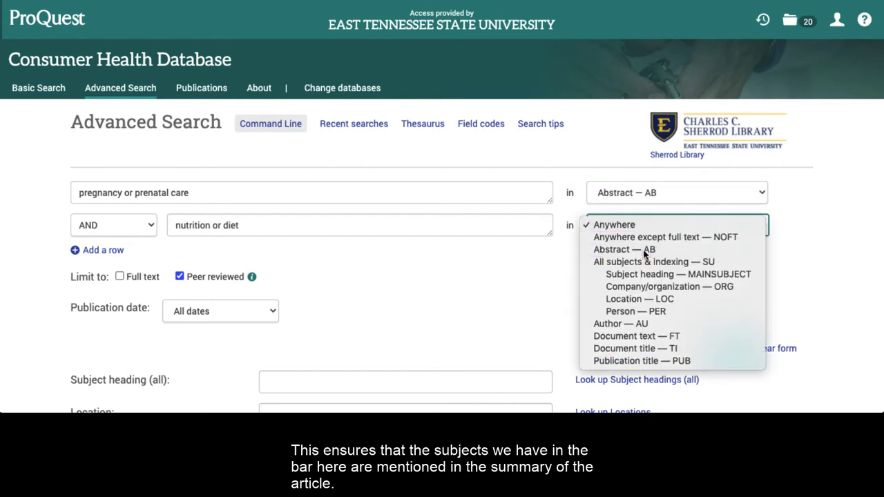
click(647, 249)
scroll(321, 147, down, 2)
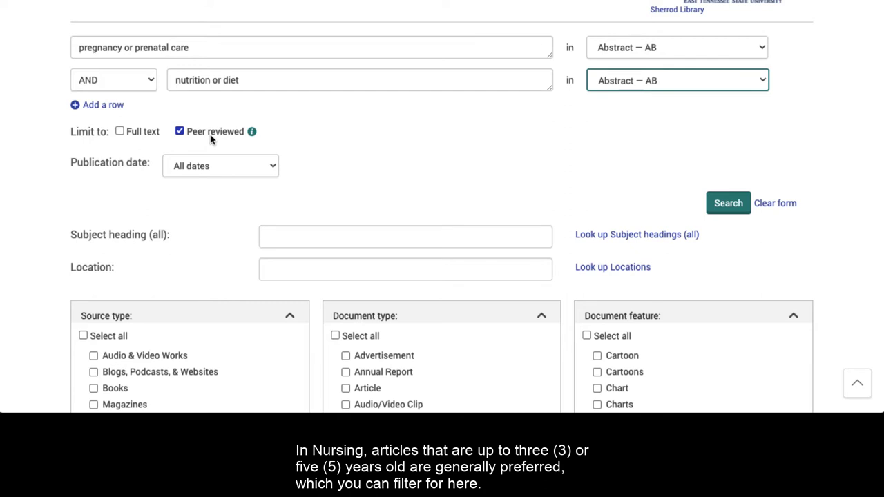
Step: Limit to Last 3 years and Case Study document type, then run the search
click(219, 171)
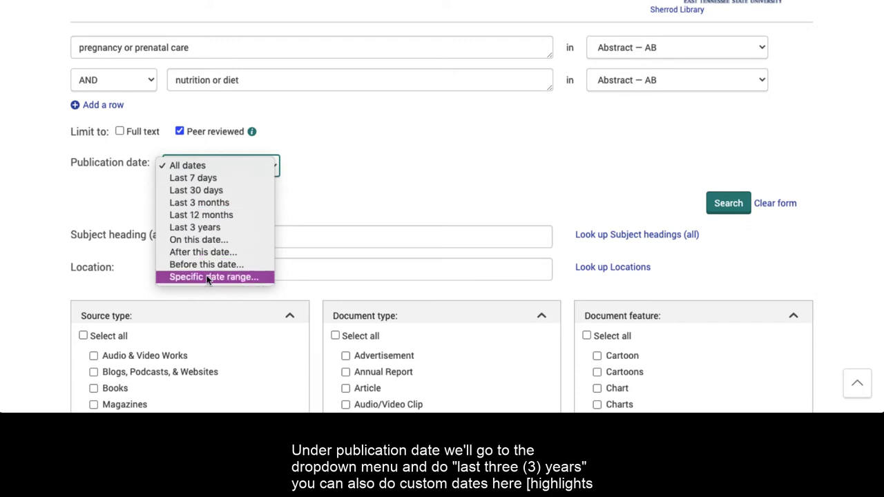
click(200, 227)
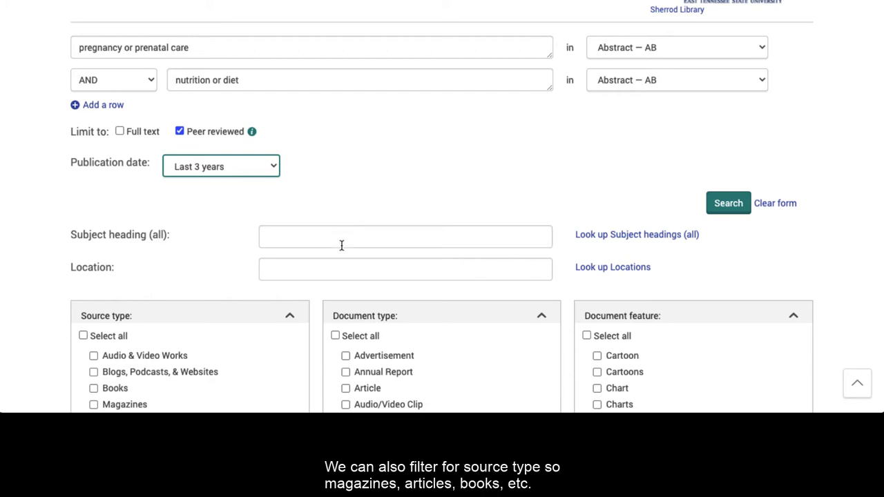
scroll(341, 244, down, 5)
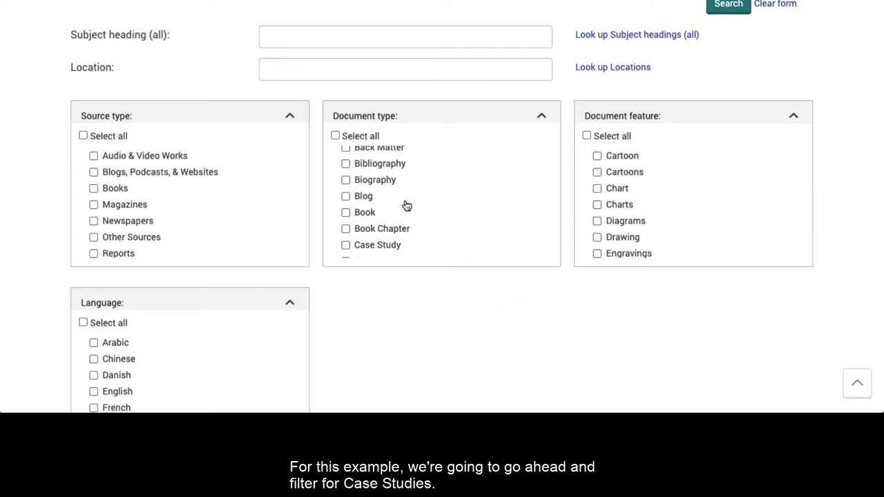
scroll(394, 191, down, 2)
click(371, 201)
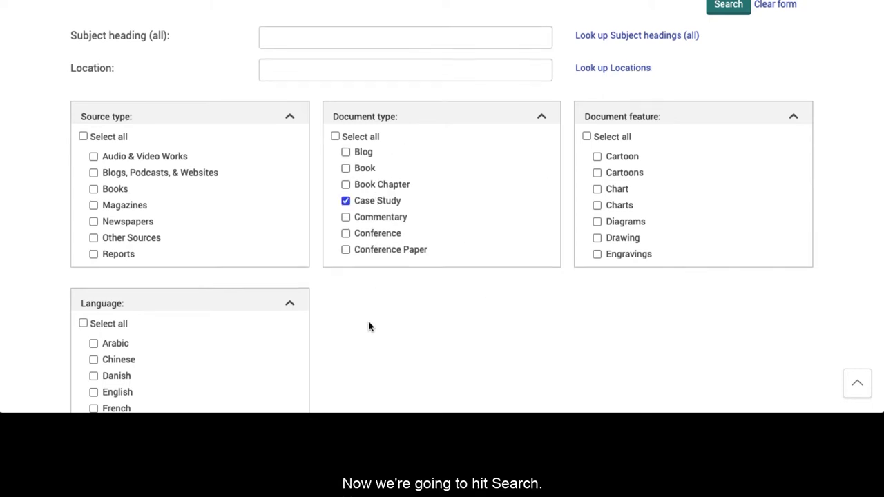
scroll(372, 311, up, 1)
click(705, 67)
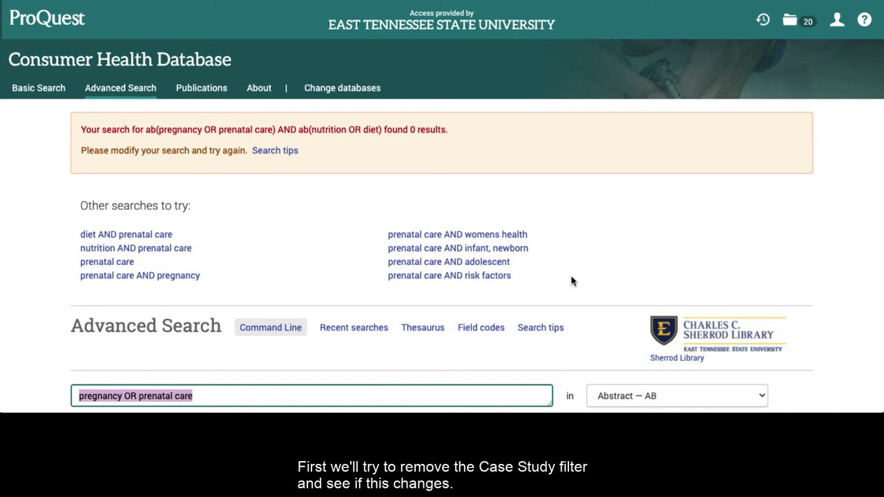
Step: Untick Case Study and rerun the search, now returning 357 results
scroll(572, 281, down, 7)
scroll(449, 304, down, 3)
click(346, 287)
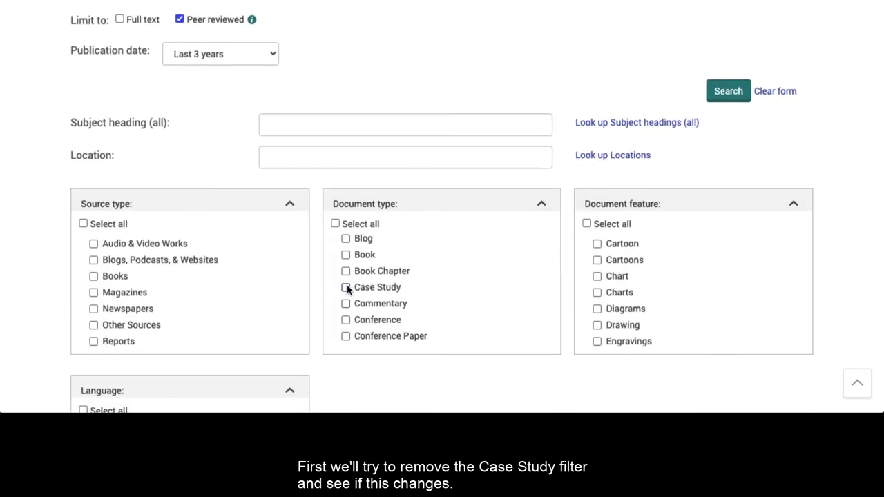
scroll(416, 335, up, 2)
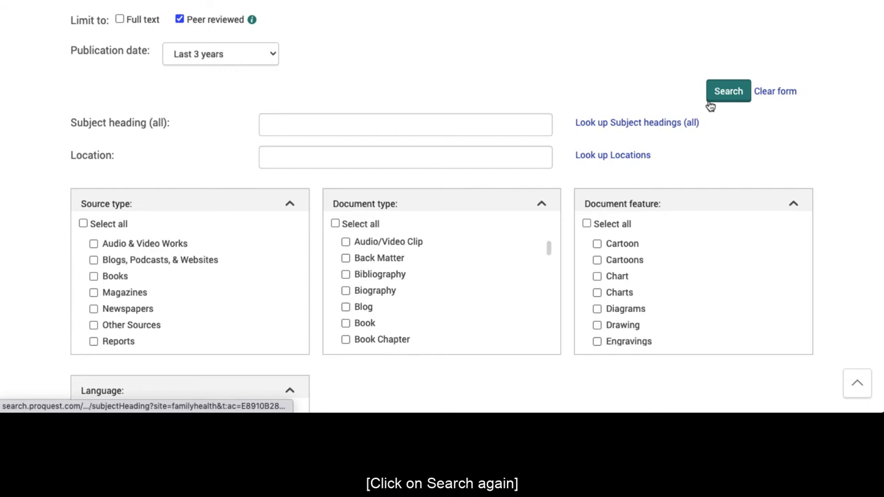
click(717, 97)
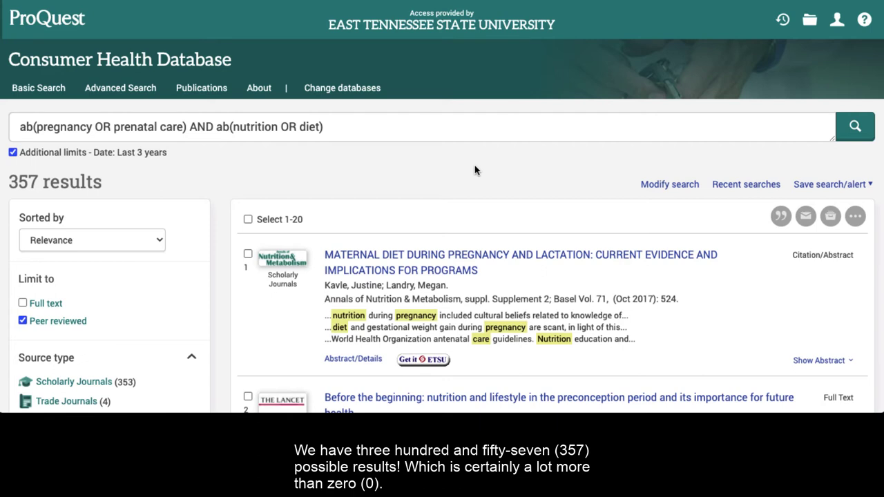
scroll(475, 171, down, 3)
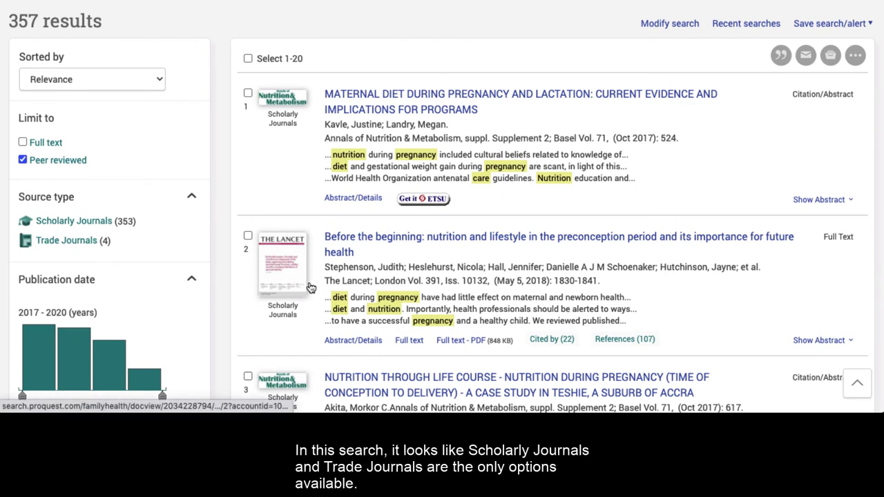
scroll(311, 288, down, 1)
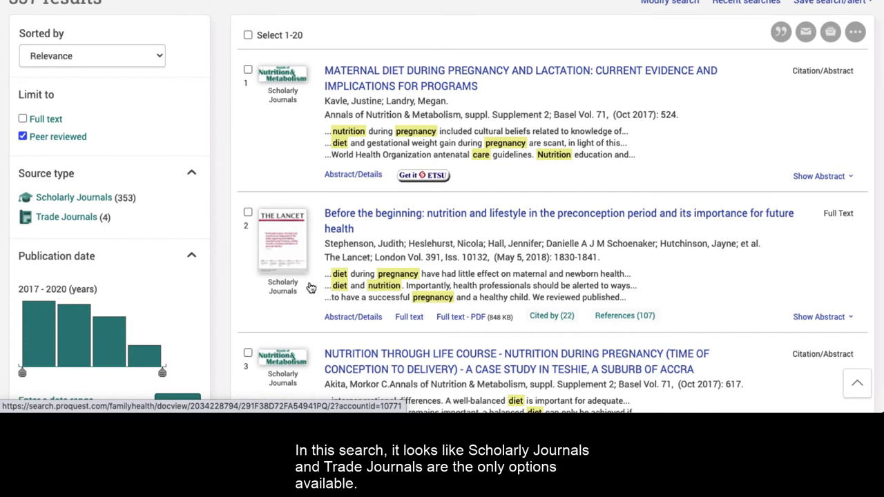
scroll(311, 287, up, 2)
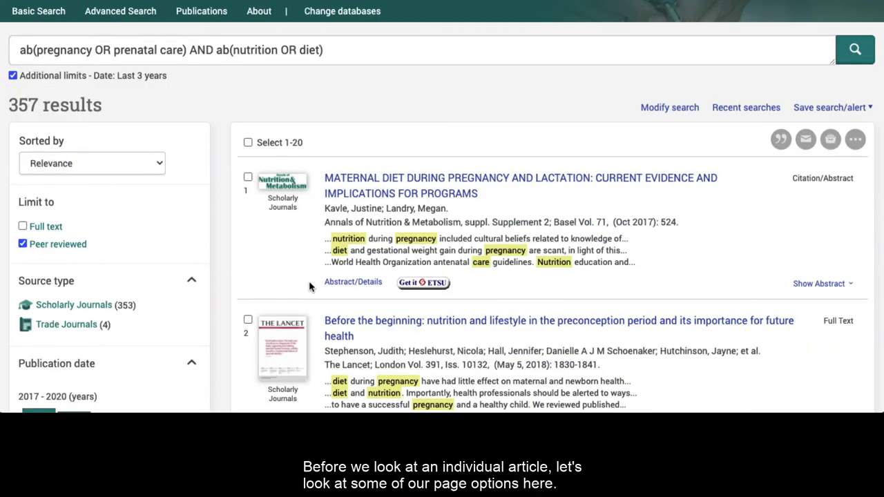
scroll(310, 287, up, 2)
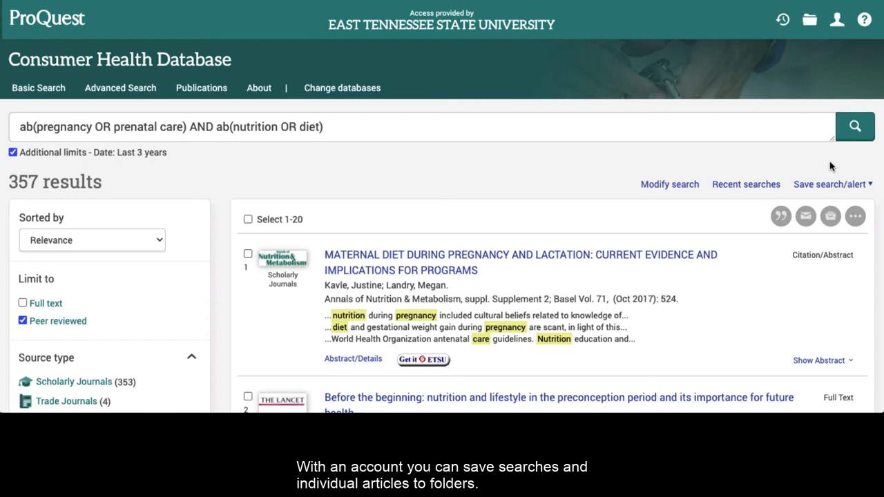
Step: Show the Save search/alert options and scroll through the 357 results
click(832, 184)
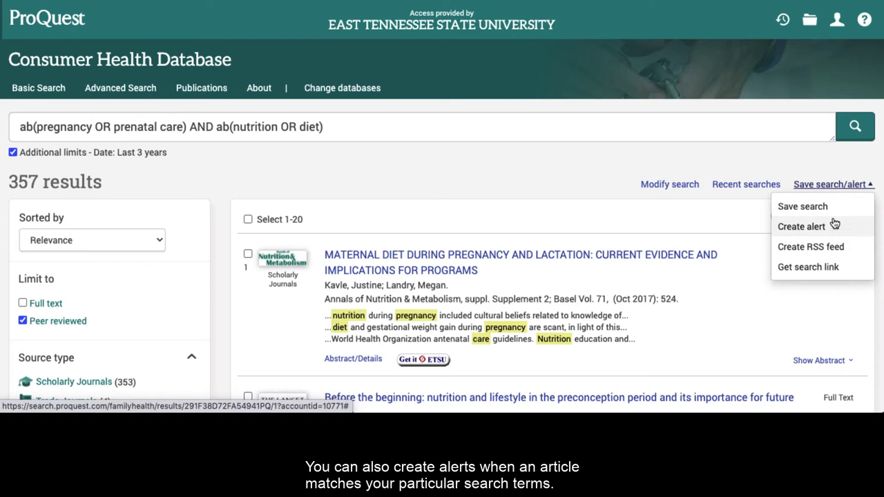
scroll(539, 295, down, 2)
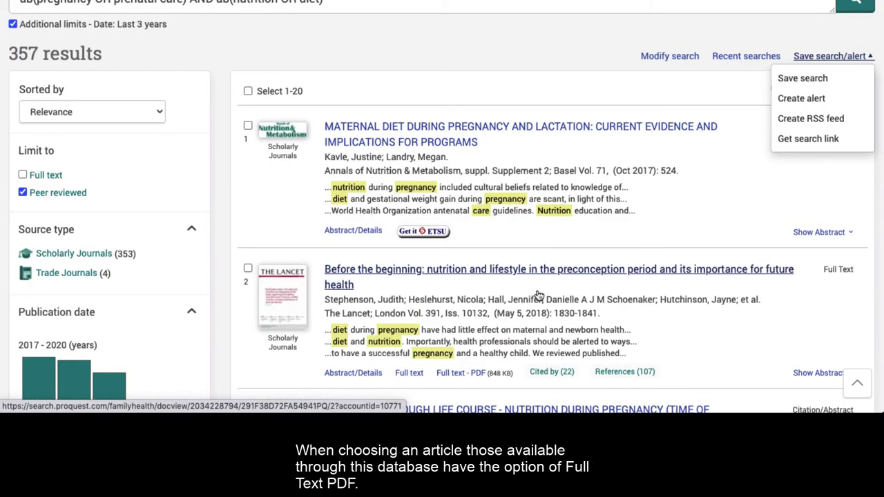
scroll(539, 296, down, 1)
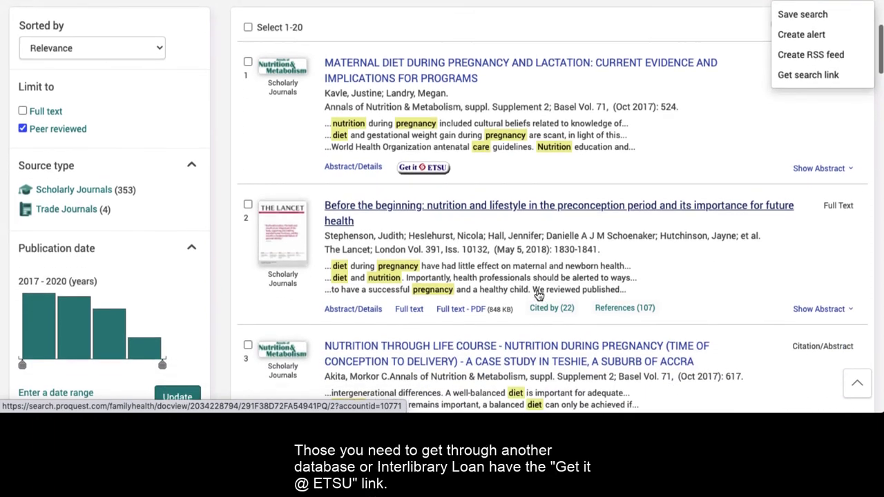
scroll(539, 295, up, 2)
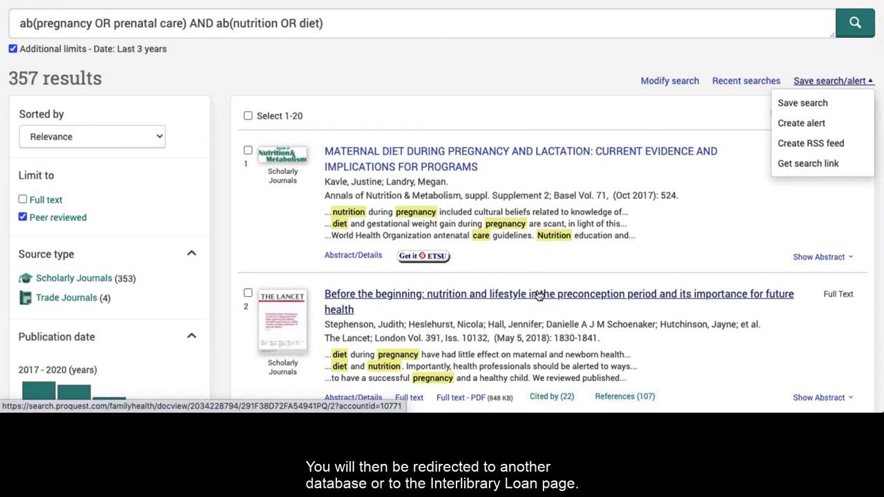
scroll(538, 296, down, 1)
scroll(537, 296, down, 3)
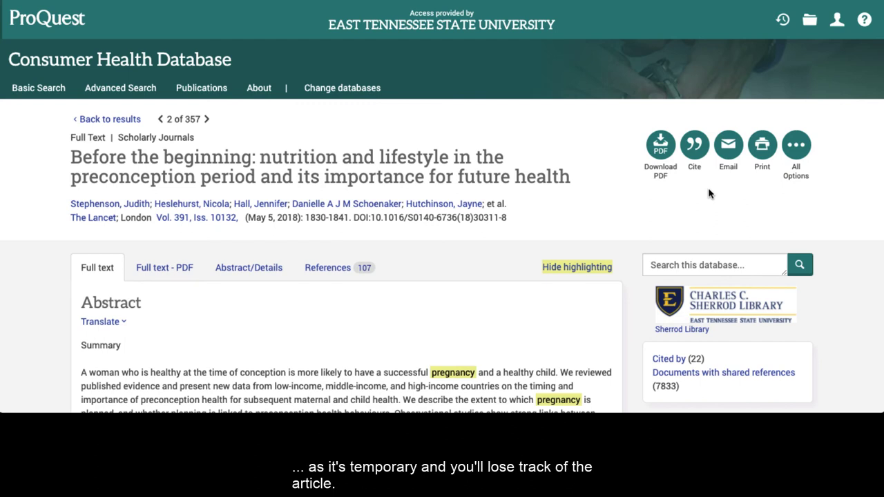
Step: Review the article's Abstract/Details subject headings, then bring up its APA 6th citation
click(262, 270)
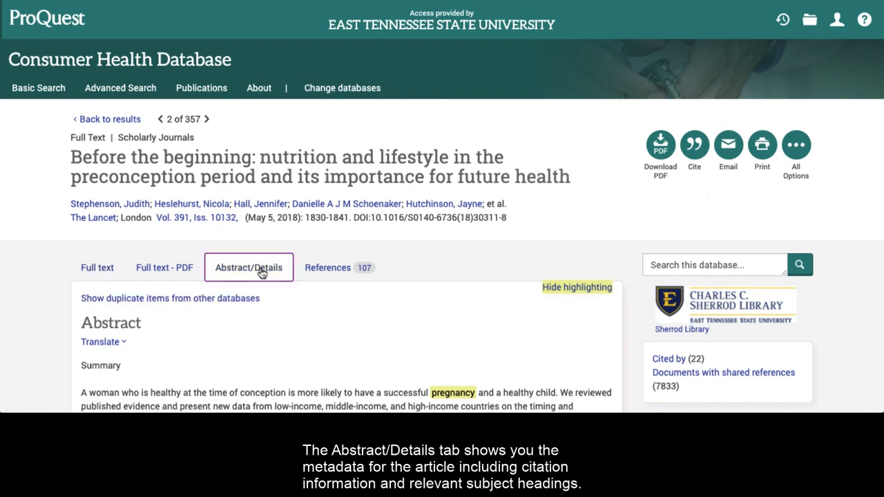
scroll(262, 273, down, 3)
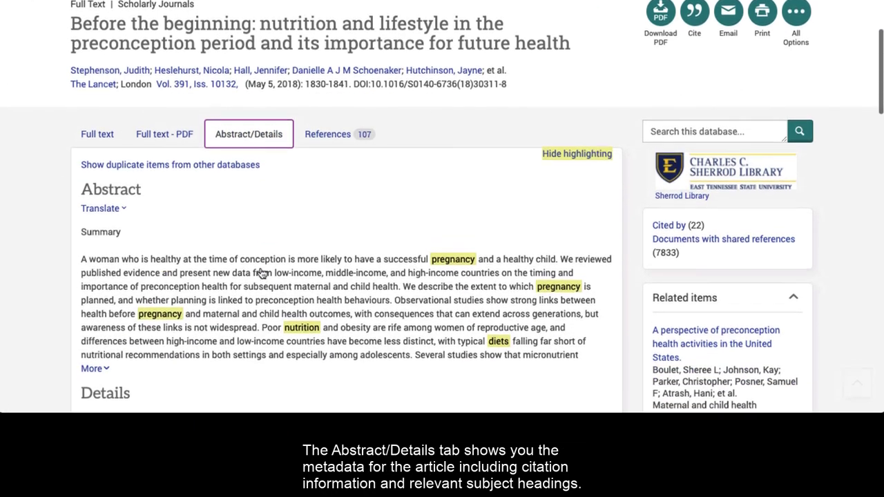
scroll(261, 273, down, 2)
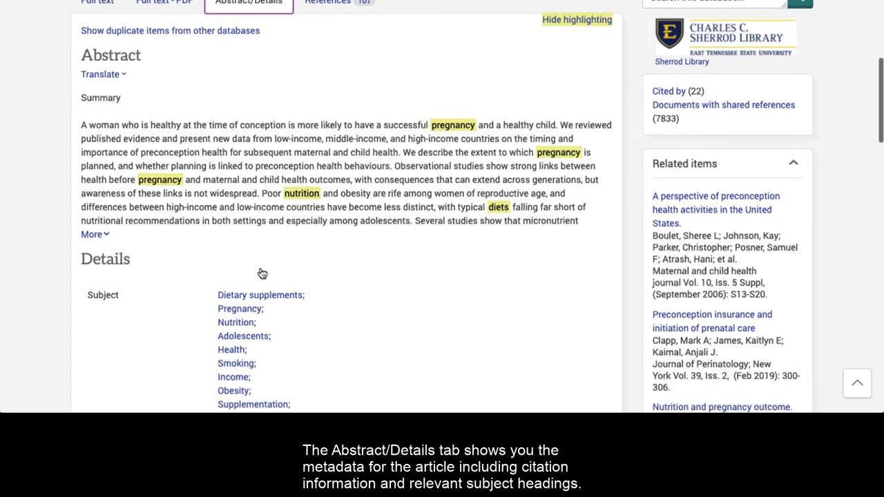
scroll(261, 272, down, 3)
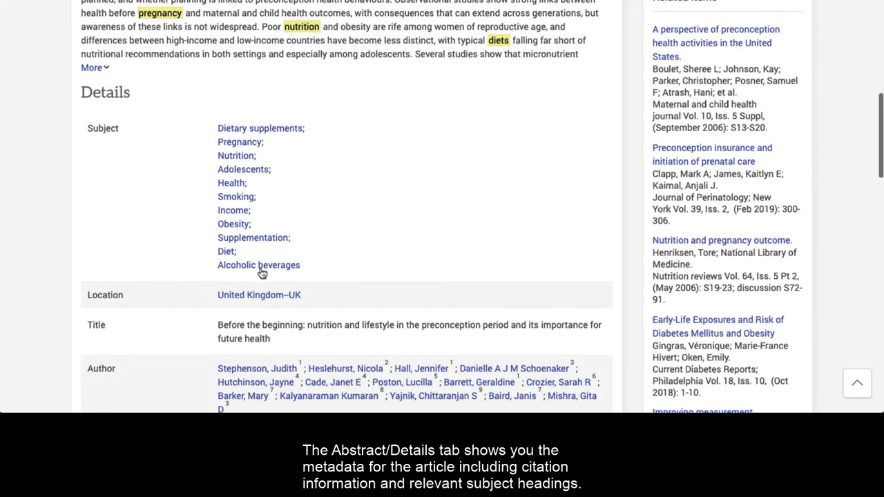
scroll(262, 273, down, 2)
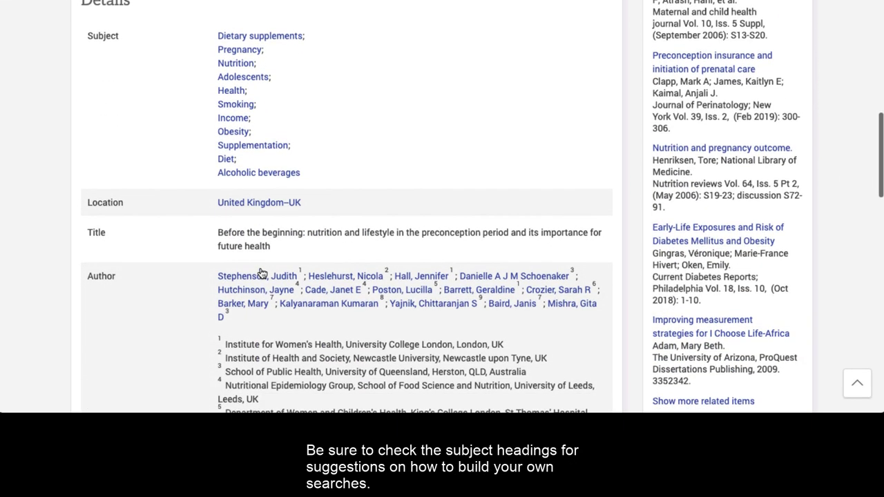
scroll(262, 273, down, 2)
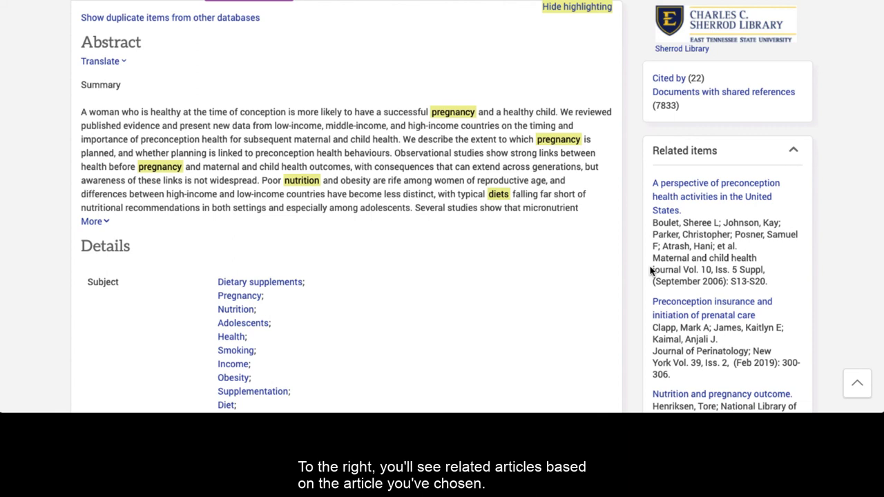
scroll(650, 271, down, 1)
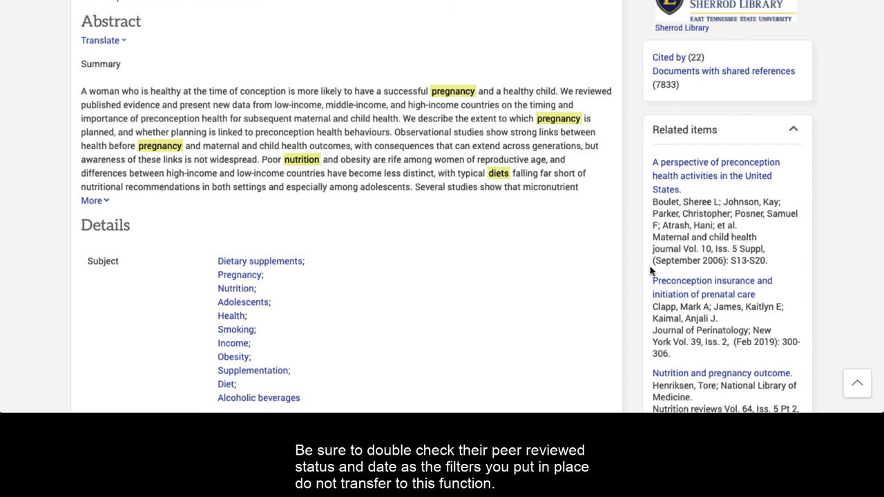
scroll(650, 271, up, 4)
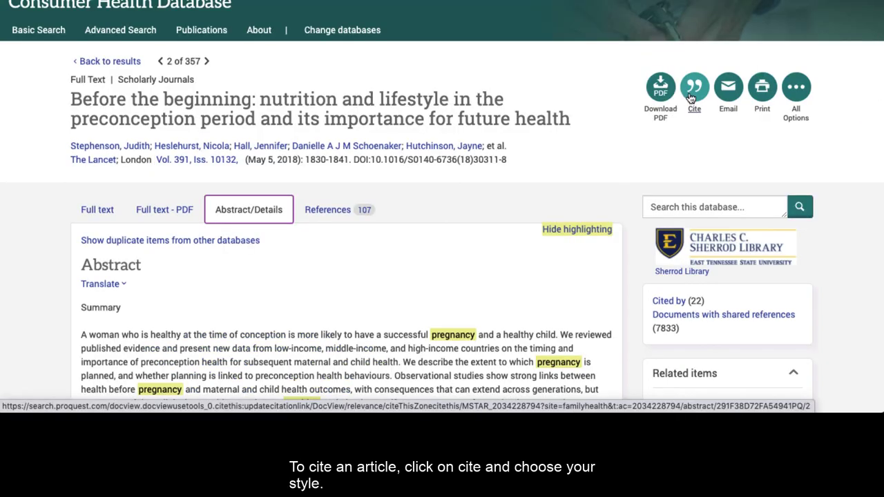
click(691, 99)
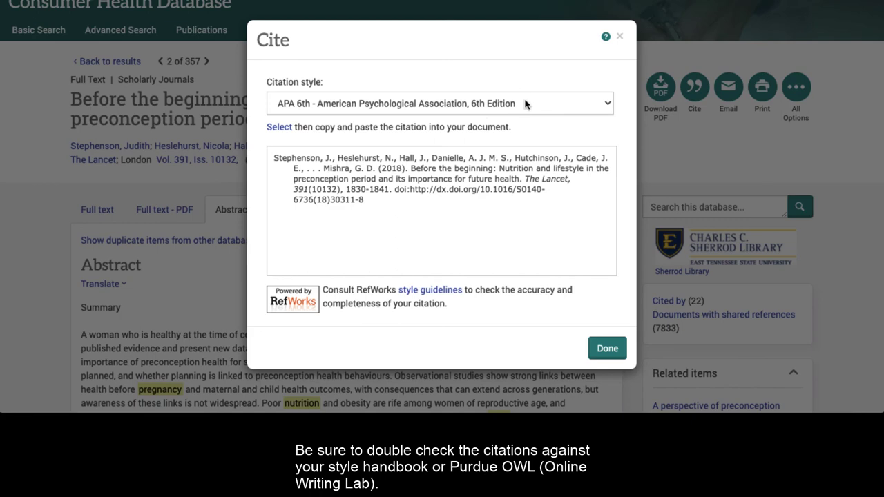
click(504, 108)
scroll(501, 260, down, 2)
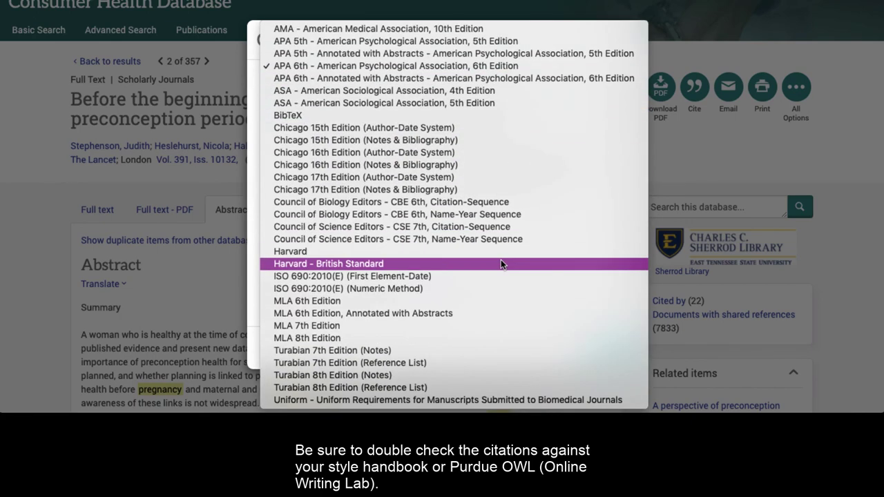
click(683, 150)
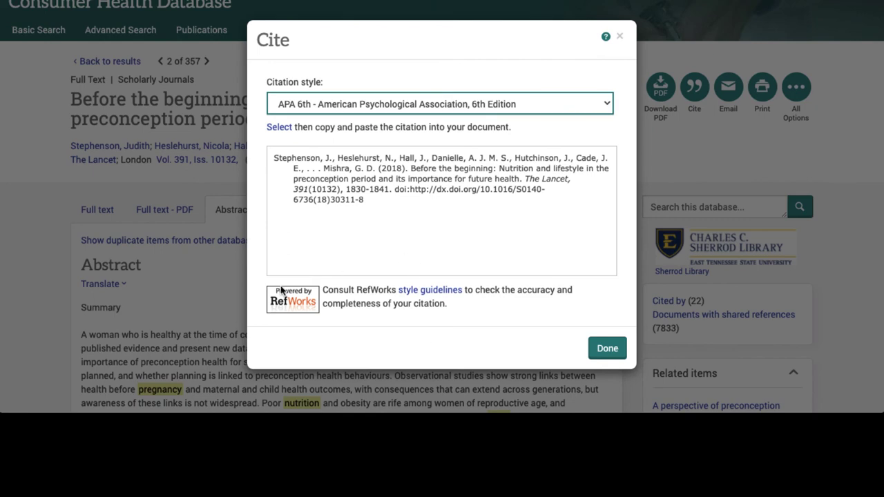
click(608, 348)
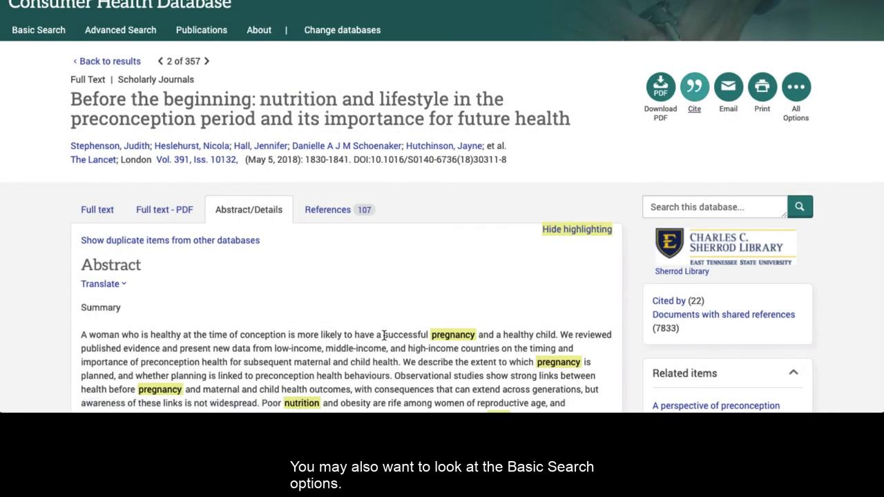
scroll(381, 336, up, 1)
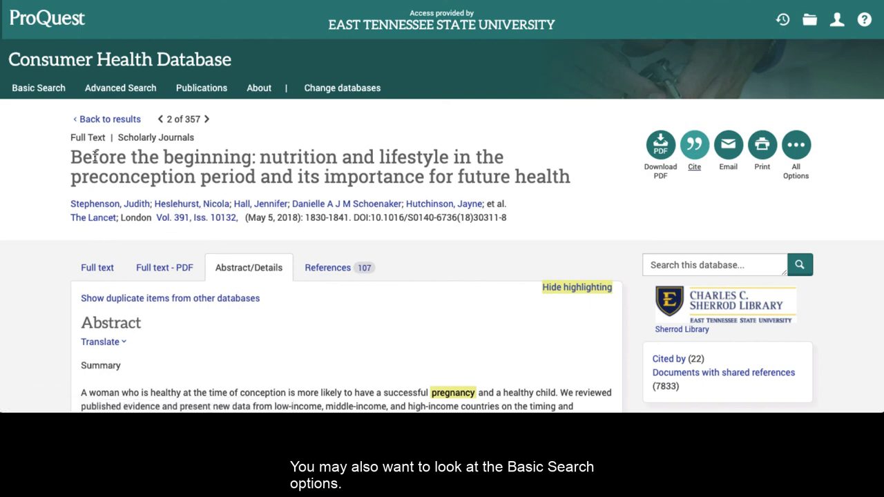
Step: Review Basic Search's Subject coverage and Also part of sections, then list selectable databases
click(35, 91)
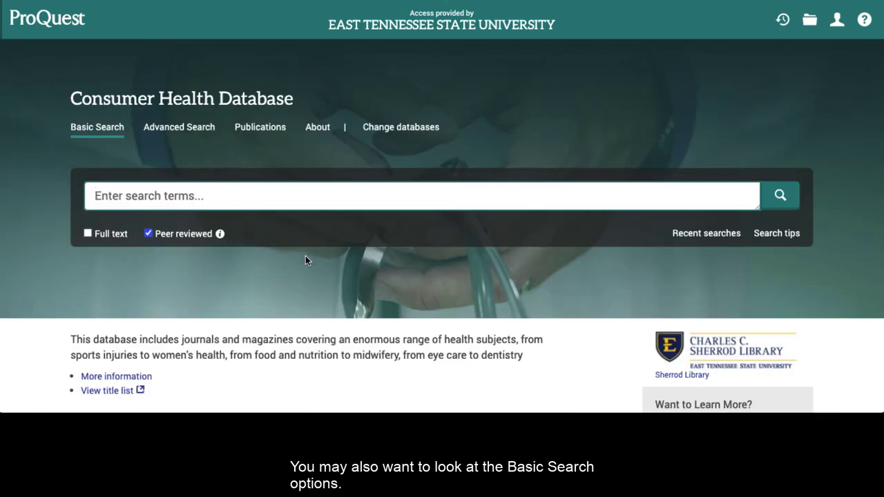
scroll(306, 261, down, 3)
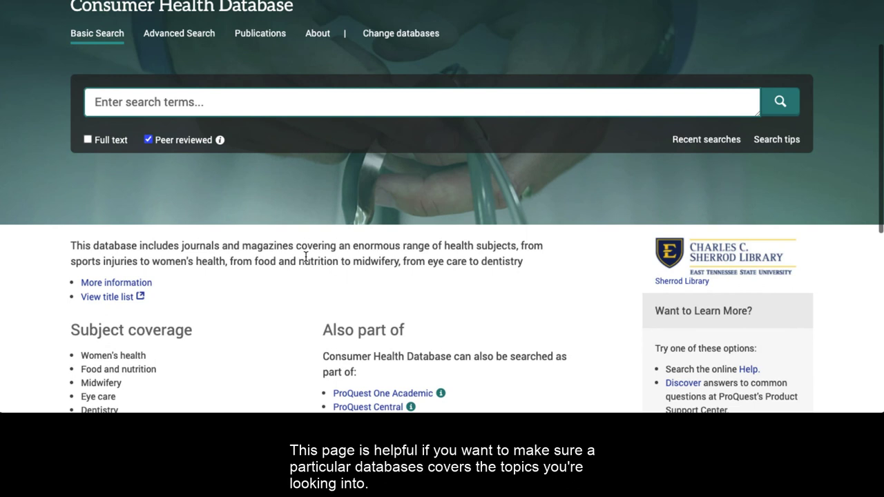
scroll(306, 260, down, 2)
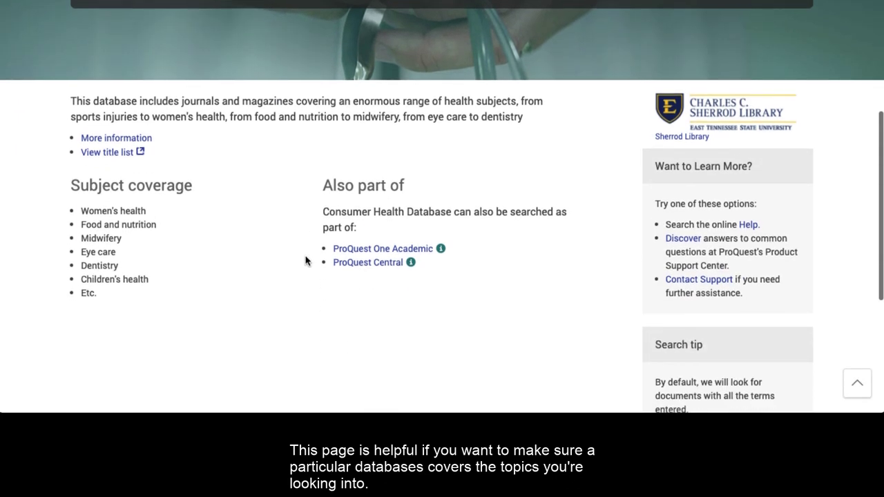
scroll(305, 260, down, 1)
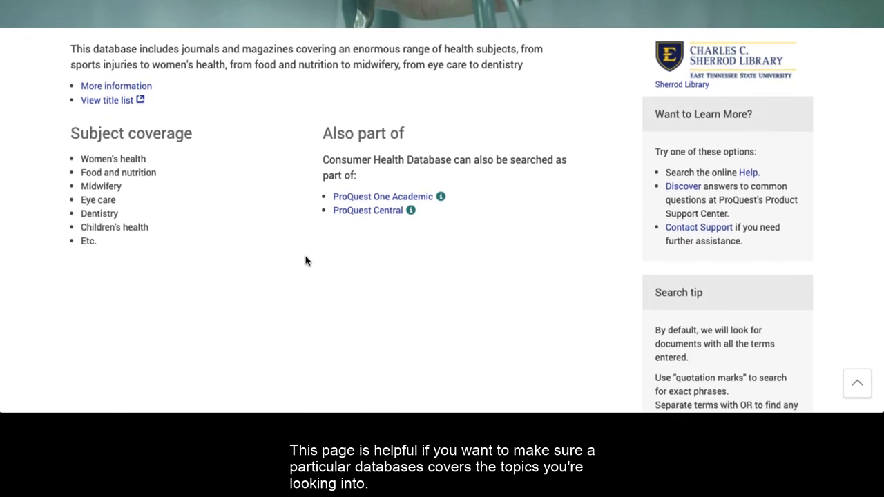
scroll(305, 260, up, 1)
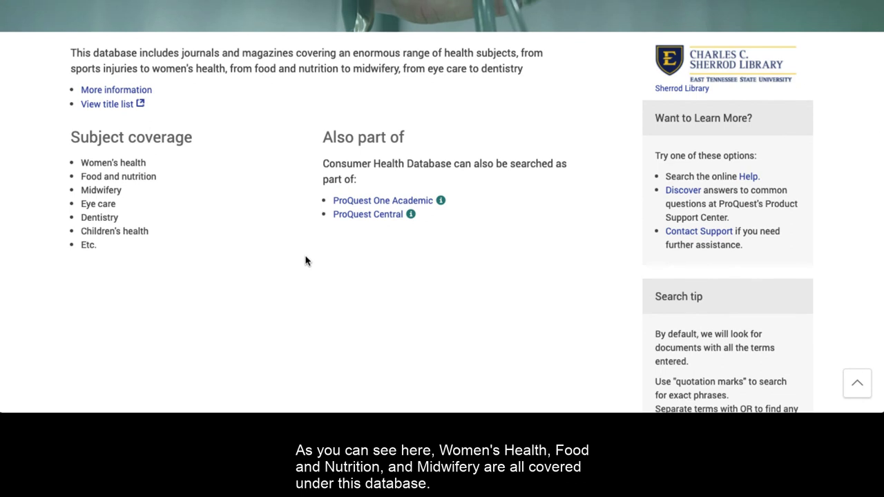
scroll(305, 260, up, 1)
scroll(305, 261, up, 1)
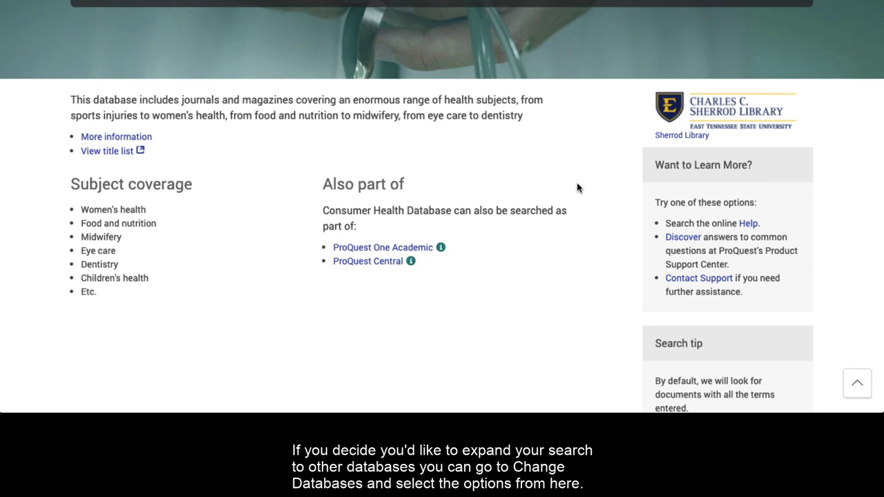
scroll(575, 183, up, 4)
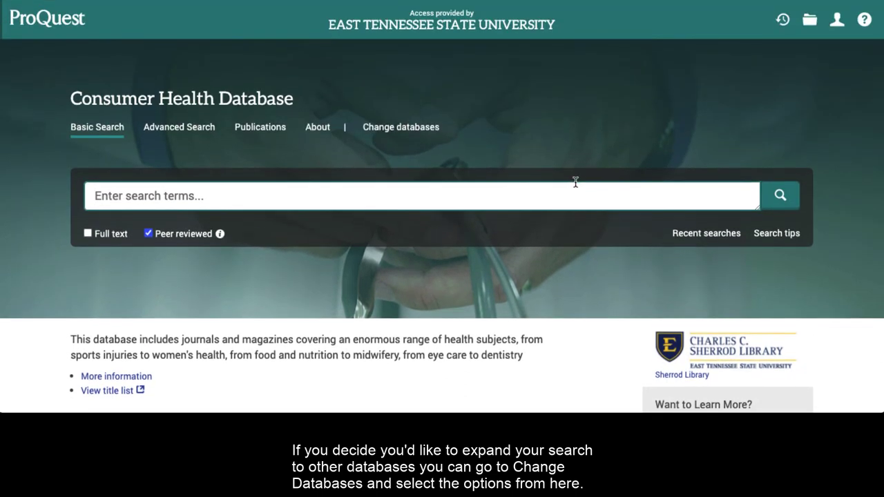
click(436, 131)
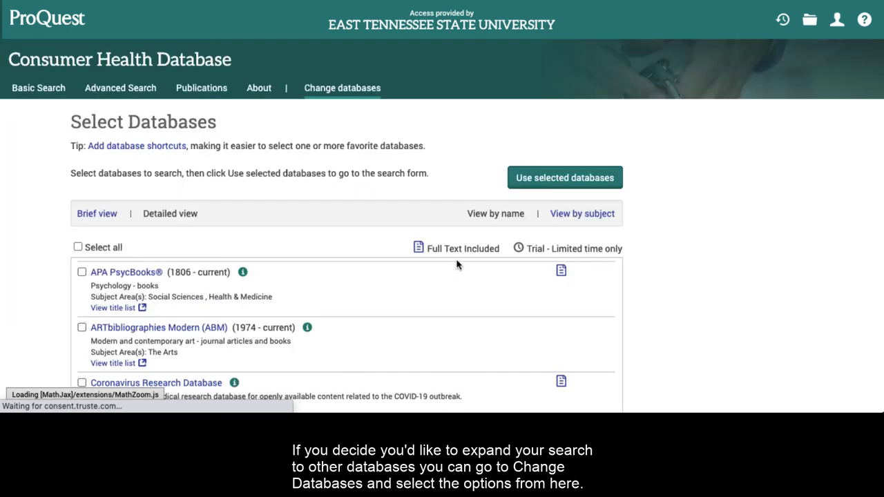
Step: Scroll through the Select Databases list, from APA PsycBooks down to Ebook Central and EconLit
scroll(399, 278, down, 4)
scroll(400, 278, down, 3)
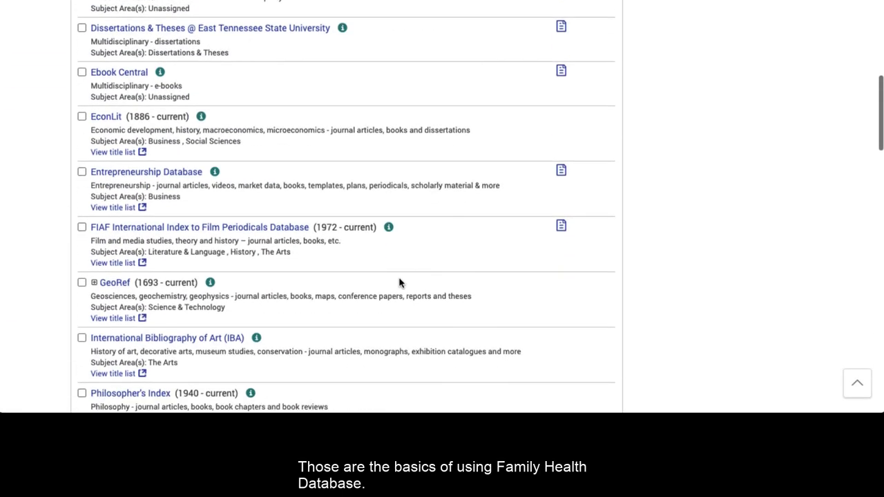
scroll(400, 282, up, 4)
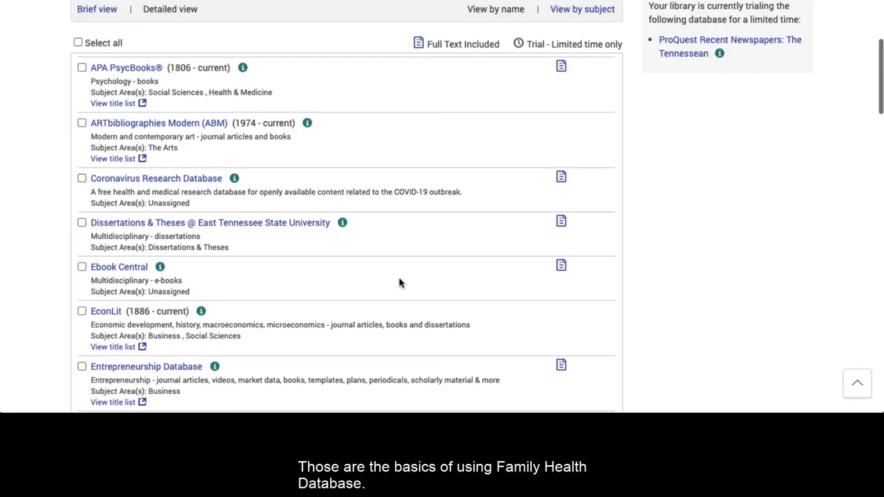